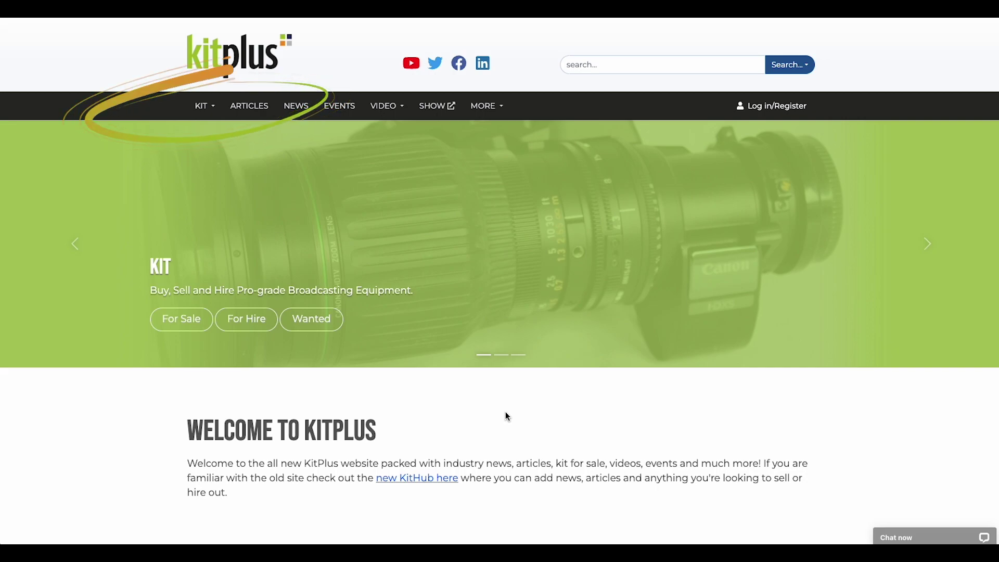
Step: Go to KIT > For Sale to browse the kit for sale listings
{"action": "left_click", "coordinate": [205, 105]}
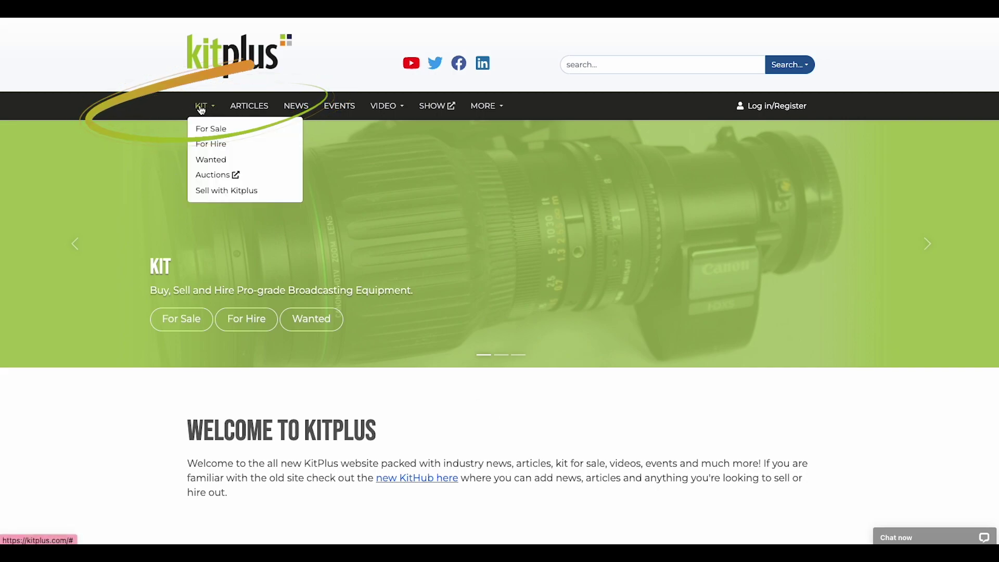
{"action": "left_click", "coordinate": [214, 130]}
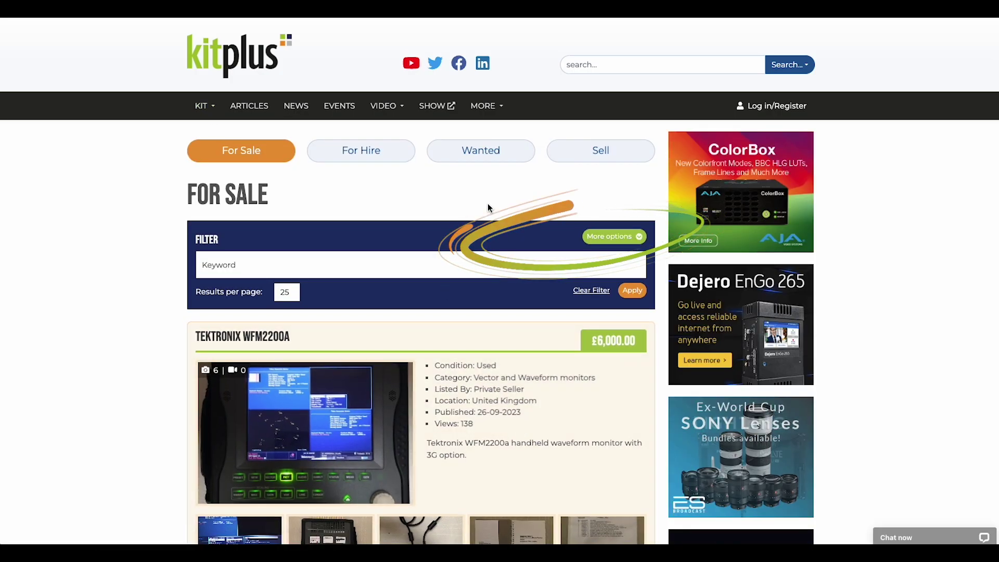
Step: Show the Sell with KitPlus guide covering listing types and credit pricing
{"action": "left_click", "coordinate": [612, 237]}
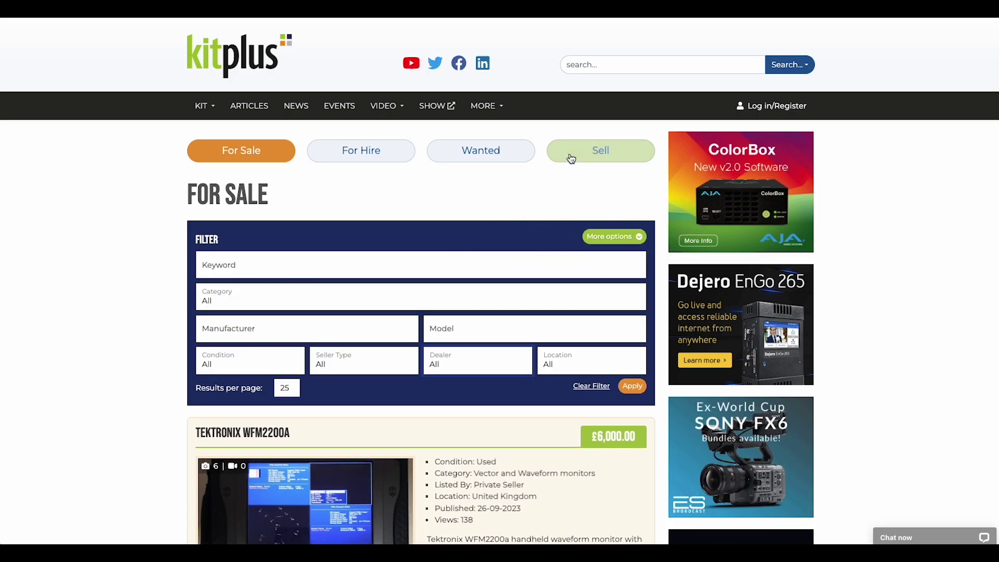
{"action": "left_click", "coordinate": [600, 156]}
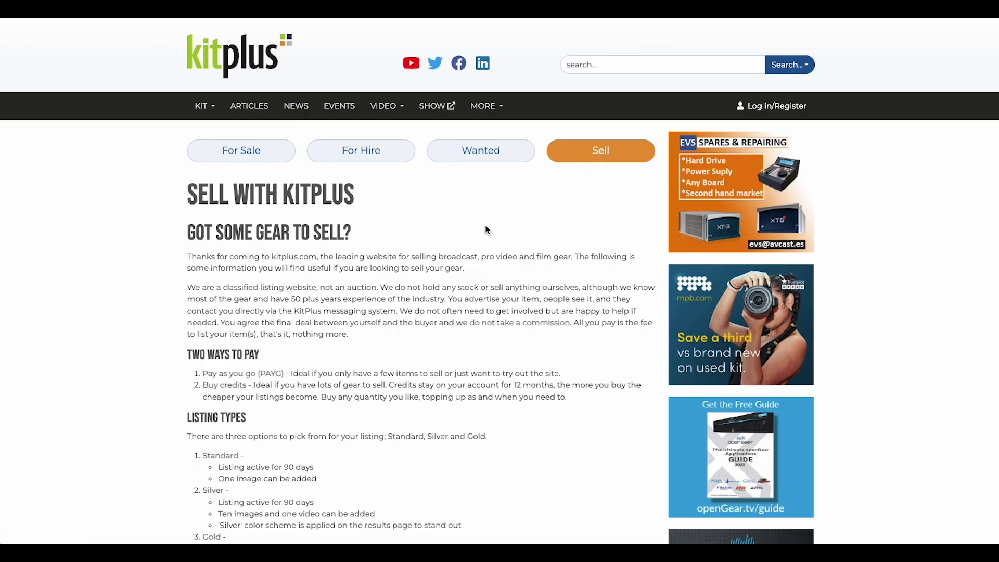
{"action": "scroll", "coordinate": [485, 225], "scroll_direction": "down", "scroll_amount": 2}
{"action": "scroll", "coordinate": [484, 225], "scroll_direction": "down", "scroll_amount": 2}
{"action": "scroll", "coordinate": [485, 224], "scroll_direction": "down", "scroll_amount": 2}
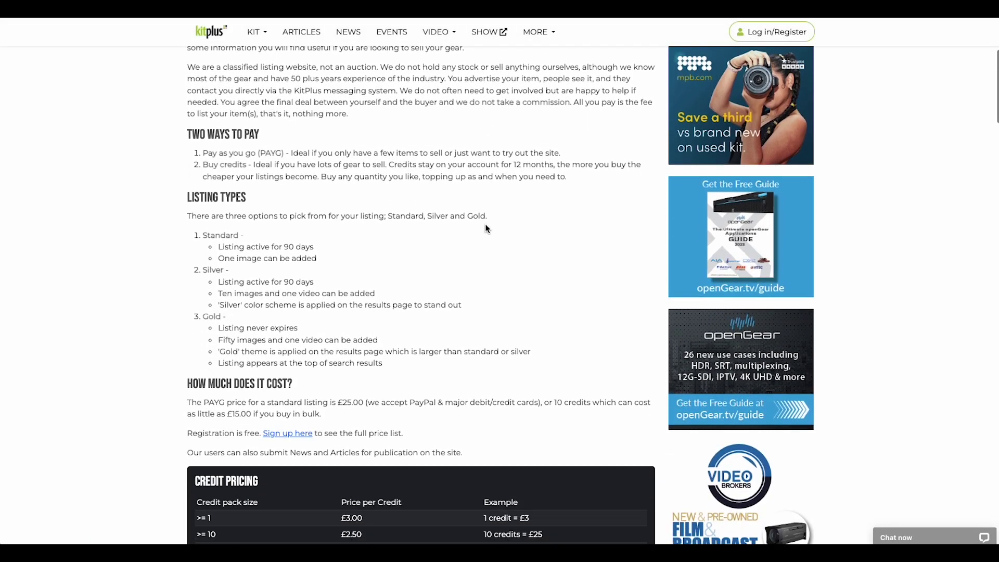
{"action": "scroll", "coordinate": [485, 225], "scroll_direction": "down", "scroll_amount": 2}
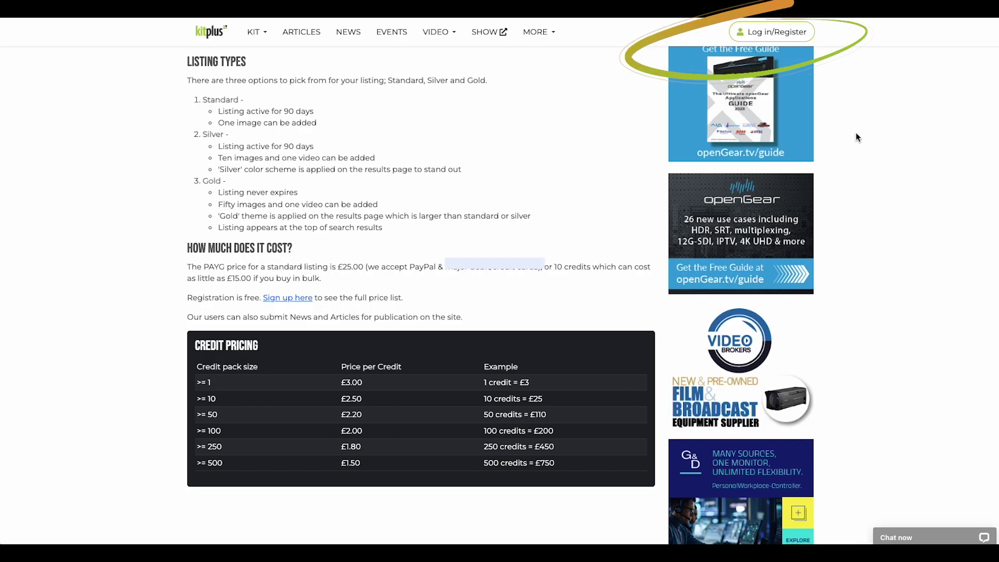
Step: Log in through Log in/Register, passing the reCAPTCHA check
{"action": "left_click", "coordinate": [759, 33]}
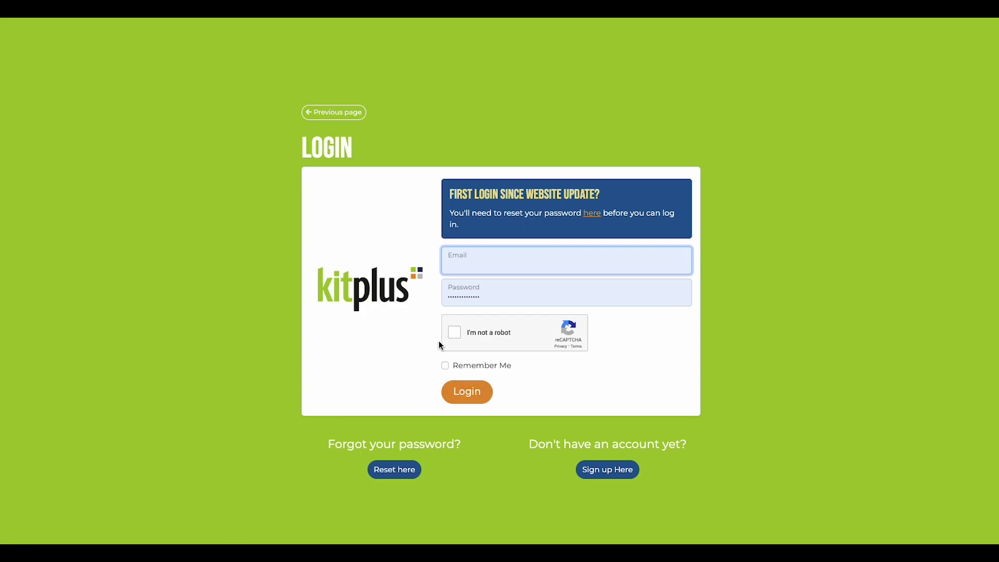
{"action": "left_click", "coordinate": [456, 330]}
{"action": "left_click", "coordinate": [467, 391]}
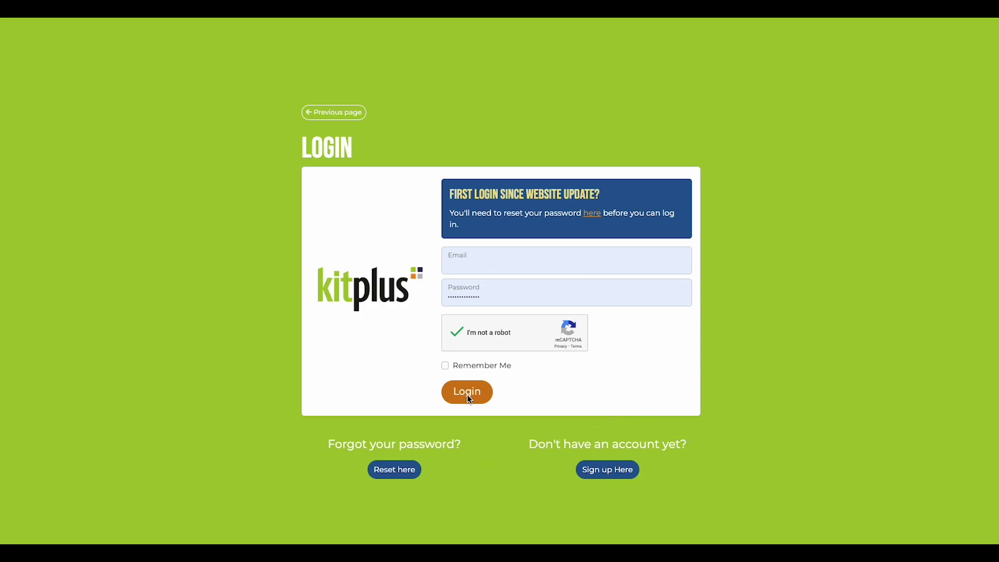
{"action": "left_click", "coordinate": [467, 392]}
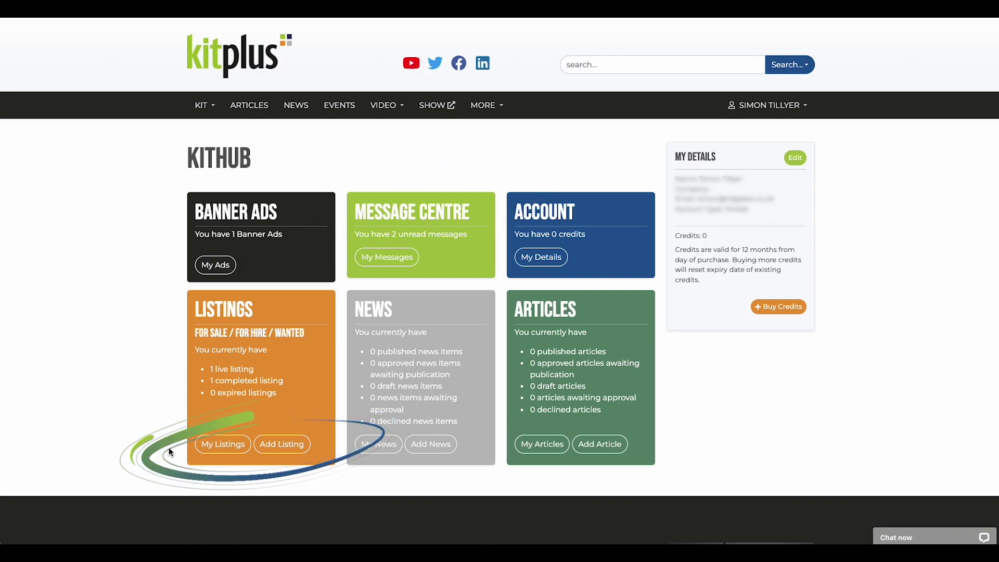
Step: Create a For Sale listing with manufacturer AbleCine and model Test Advert
{"action": "left_click", "coordinate": [281, 444]}
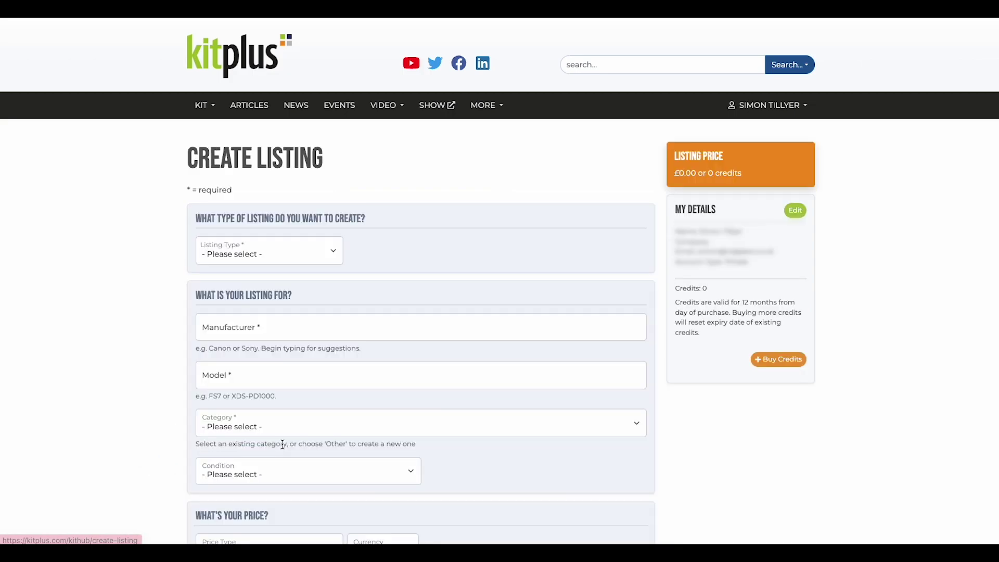
{"action": "left_click", "coordinate": [274, 254]}
{"action": "left_click", "coordinate": [233, 264]}
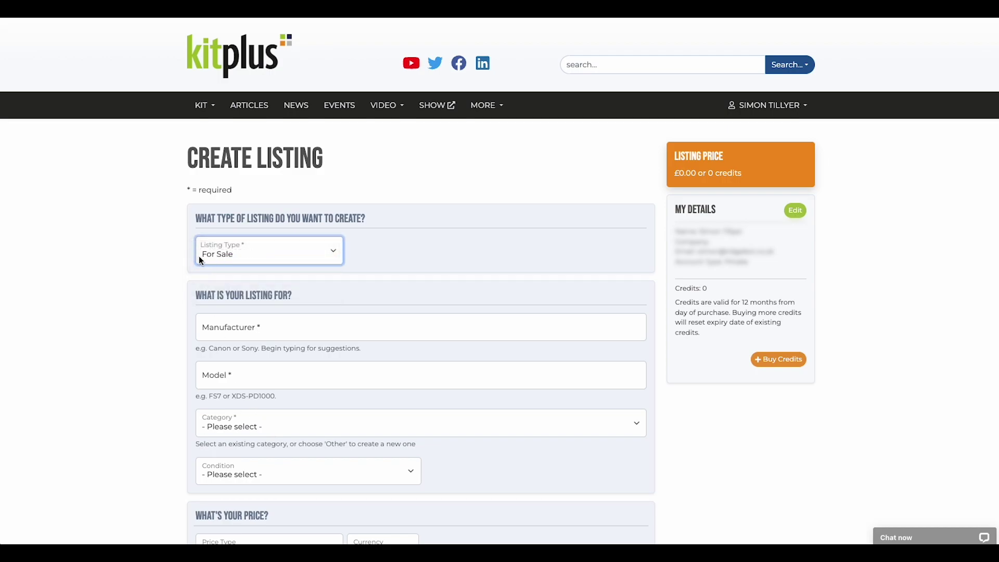
{"action": "left_click", "coordinate": [226, 329]}
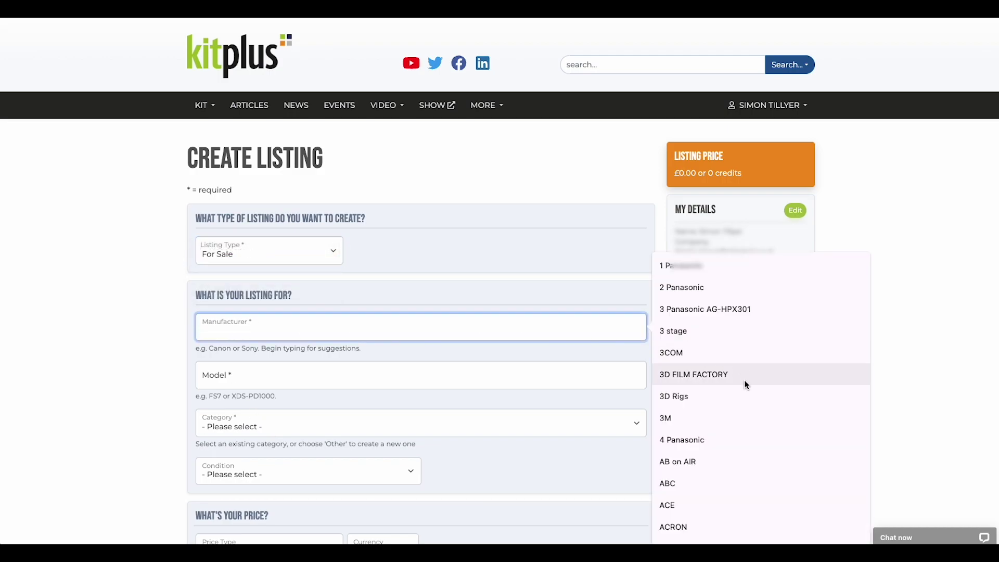
{"action": "scroll", "coordinate": [721, 440], "scroll_direction": "down", "scroll_amount": 5}
{"action": "scroll", "coordinate": [721, 440], "scroll_direction": "down", "scroll_amount": 3}
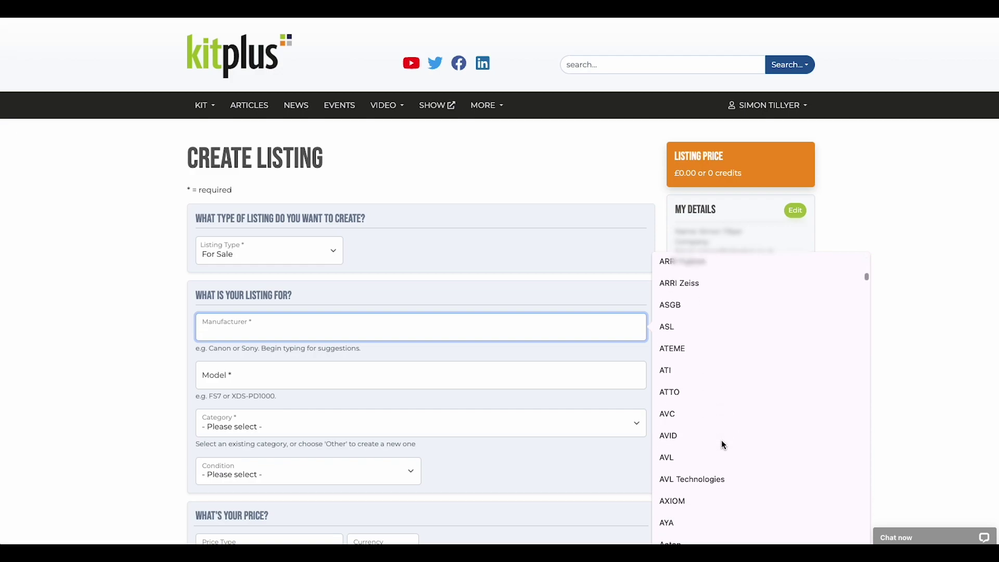
{"action": "scroll", "coordinate": [721, 440], "scroll_direction": "down", "scroll_amount": 1}
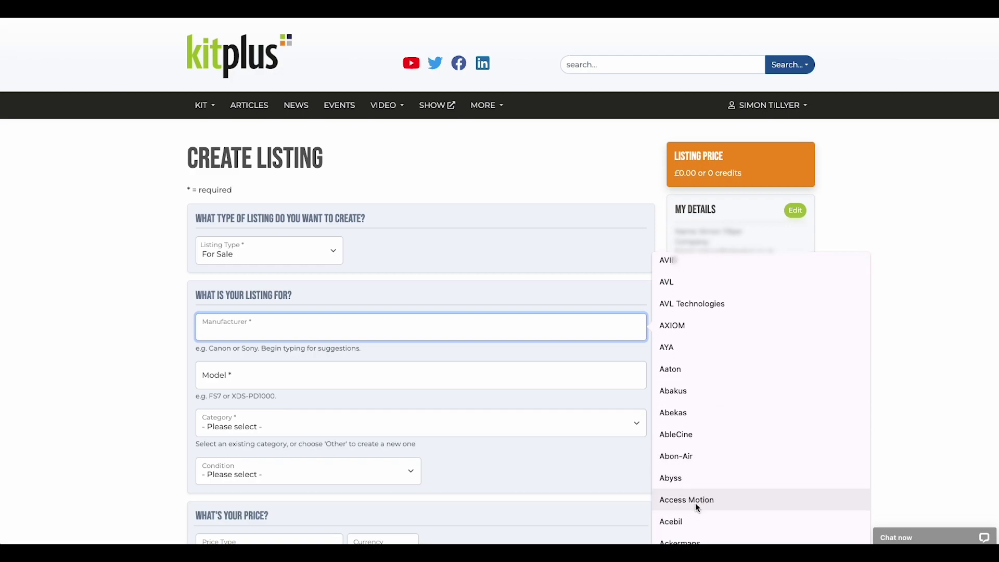
{"action": "left_click", "coordinate": [668, 433]}
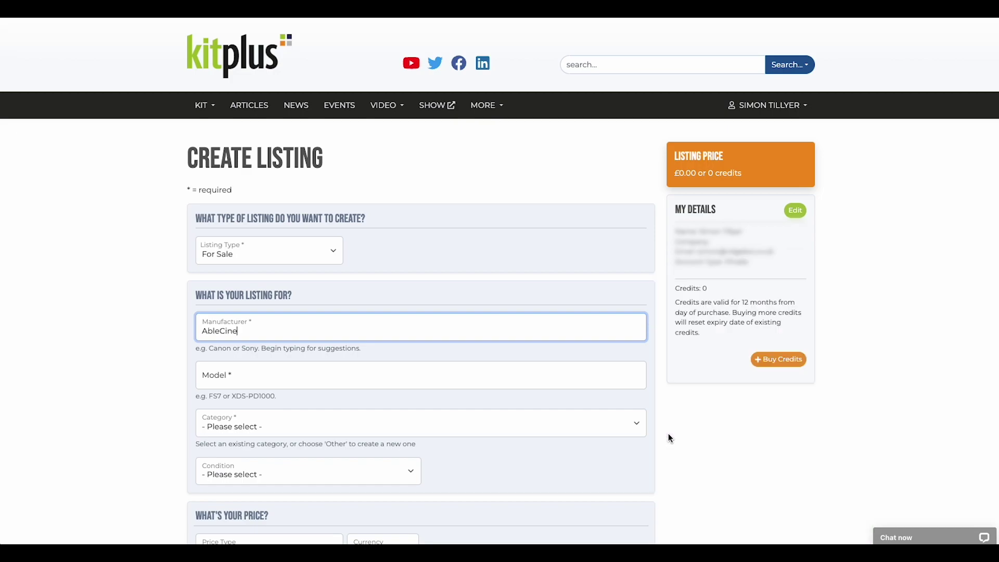
{"action": "left_click", "coordinate": [296, 377]}
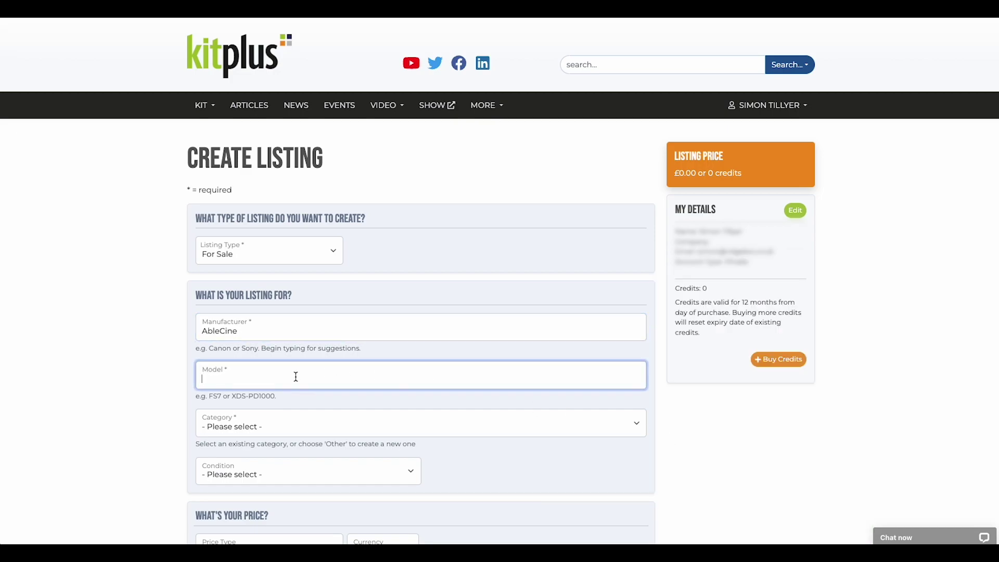
{"action": "type", "text": "Test Adver"}
{"action": "type", "text": "t"}
Step: Choose category Converters and Processing and condition Used
{"action": "left_click", "coordinate": [265, 423]}
{"action": "scroll", "coordinate": [265, 424], "scroll_direction": "down", "scroll_amount": 5}
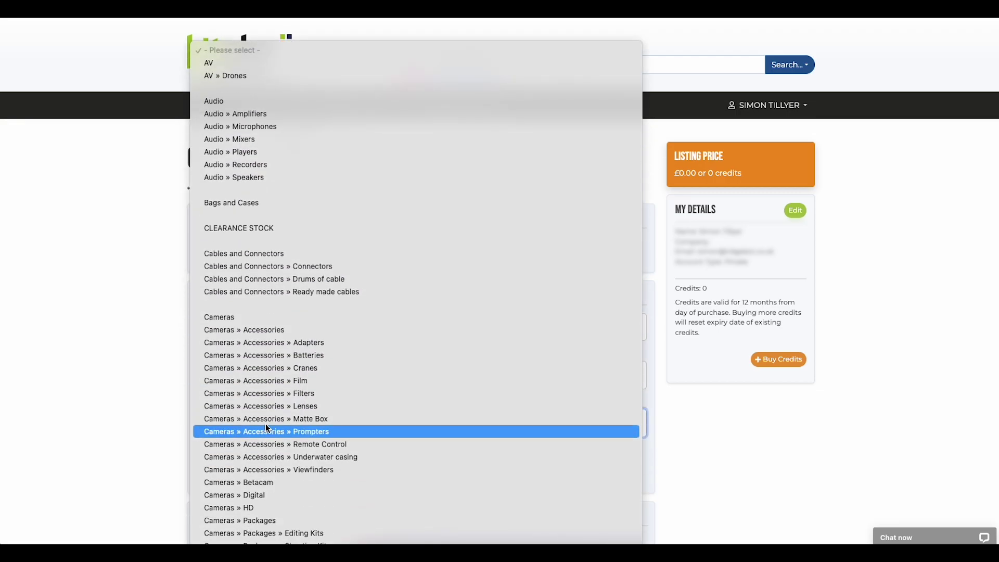
{"action": "scroll", "coordinate": [265, 423], "scroll_direction": "down", "scroll_amount": 5}
{"action": "scroll", "coordinate": [266, 424], "scroll_direction": "down", "scroll_amount": 2}
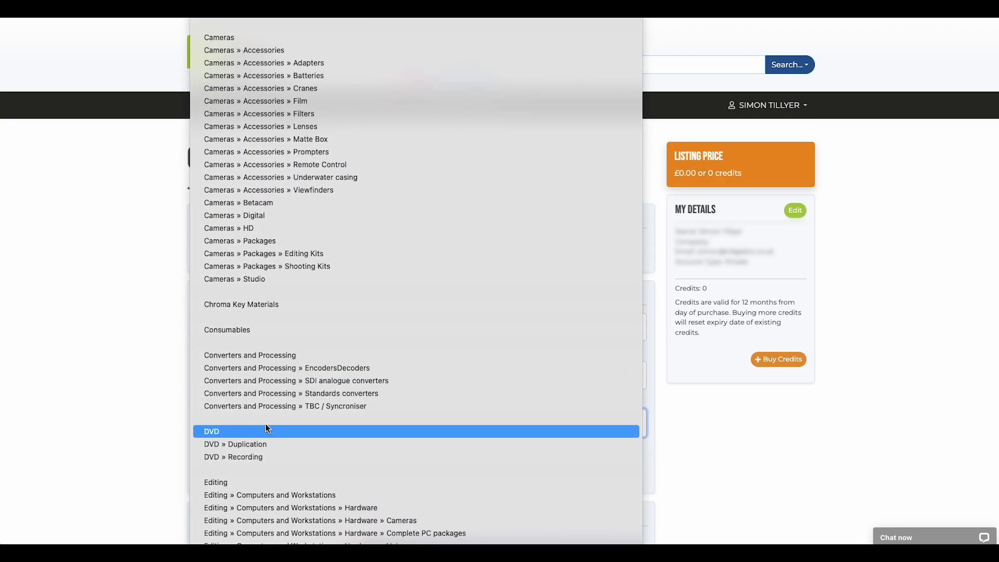
{"action": "left_click", "coordinate": [246, 355]}
{"action": "scroll", "coordinate": [320, 380], "scroll_direction": "down", "scroll_amount": 1}
{"action": "scroll", "coordinate": [319, 381], "scroll_direction": "down", "scroll_amount": 3}
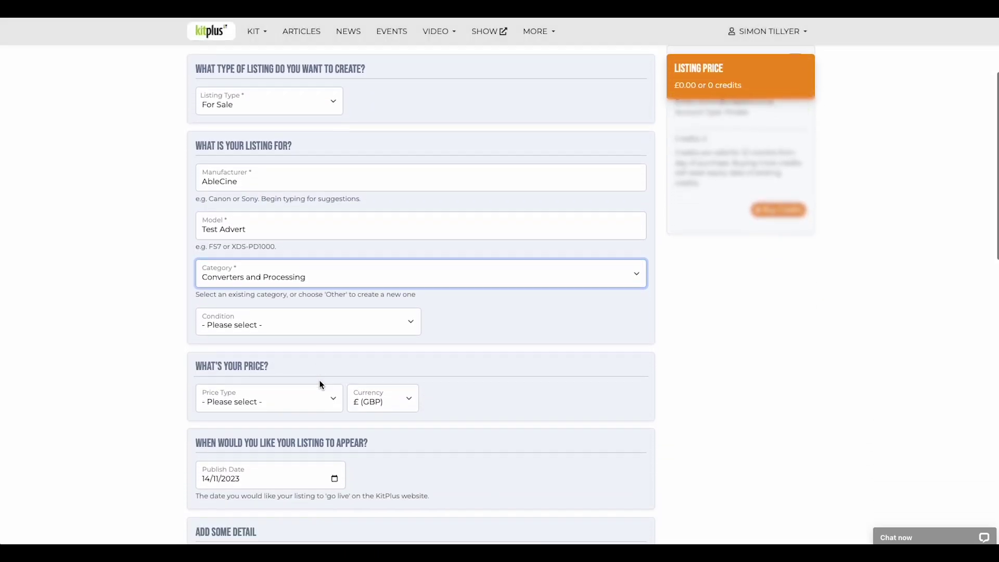
{"action": "scroll", "coordinate": [319, 380], "scroll_direction": "down", "scroll_amount": 3}
{"action": "scroll", "coordinate": [319, 381], "scroll_direction": "down", "scroll_amount": 2}
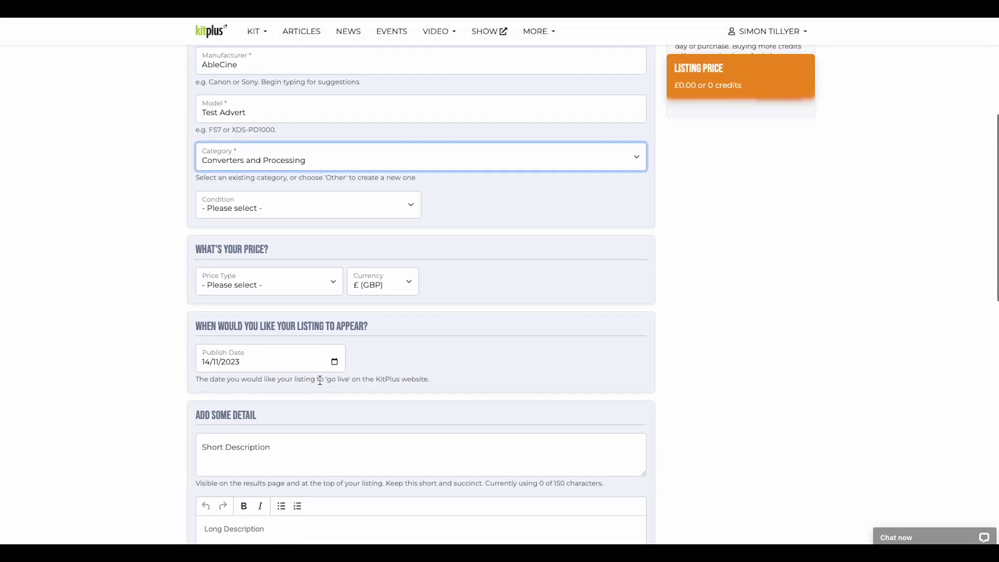
{"action": "left_click", "coordinate": [292, 206]}
{"action": "left_click", "coordinate": [212, 242]}
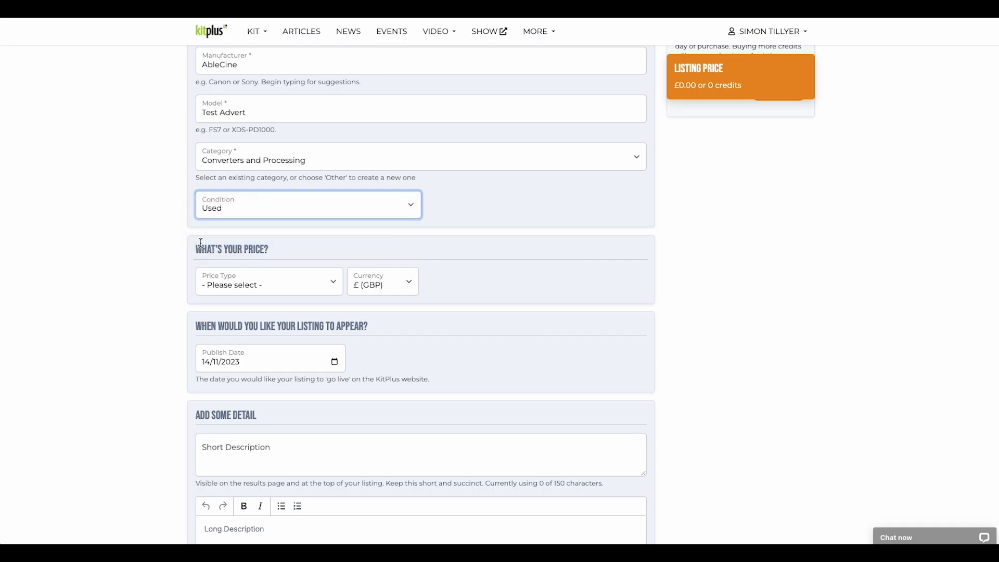
{"action": "scroll", "coordinate": [323, 321], "scroll_direction": "down", "scroll_amount": 1}
Step: Set a Fixed Price of £150 Or Near Offer, leaving publish date 14/11/2023
{"action": "left_click", "coordinate": [294, 212]}
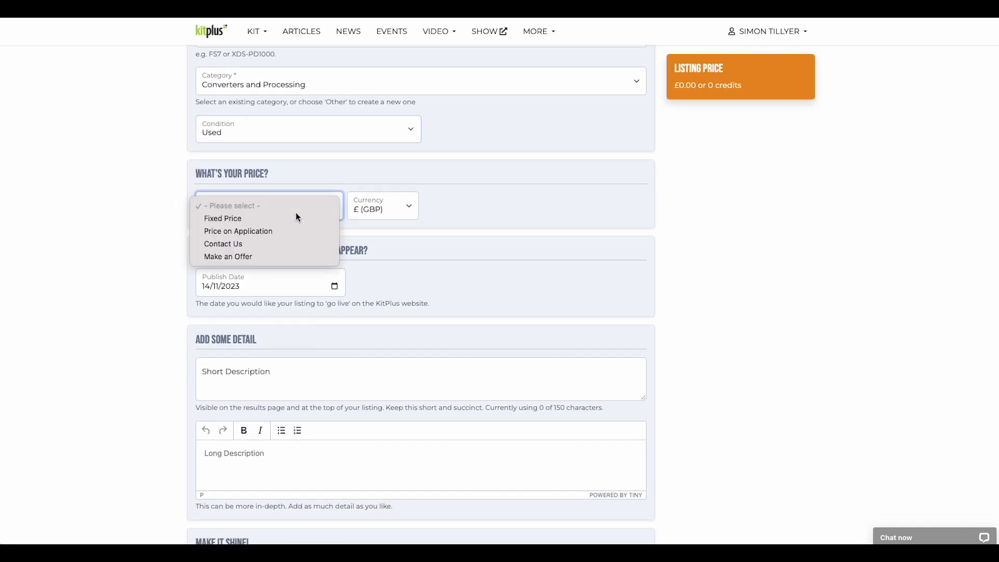
{"action": "left_click", "coordinate": [243, 221]}
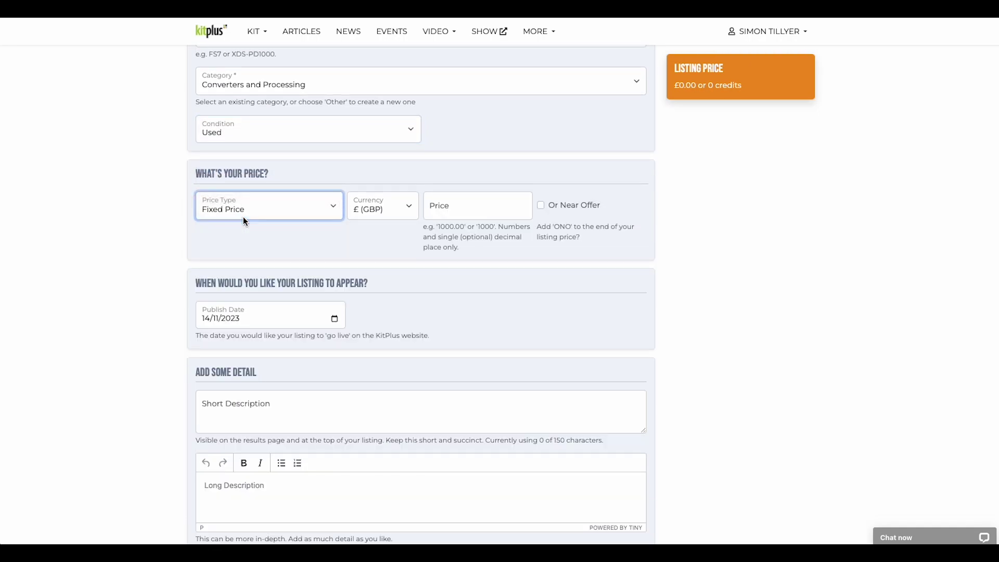
{"action": "left_click", "coordinate": [466, 208]}
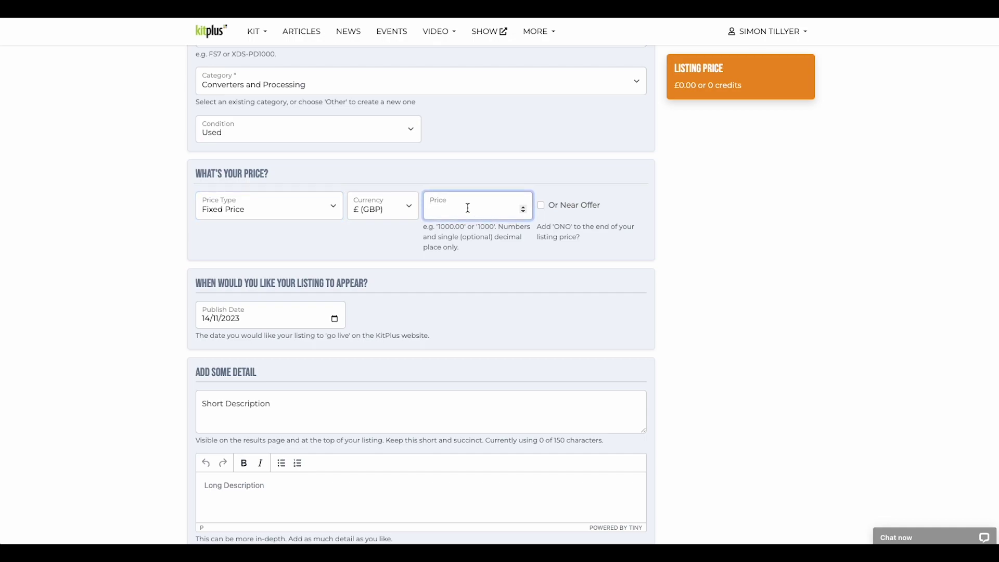
{"action": "type", "text": "150"}
{"action": "left_click", "coordinate": [541, 205]}
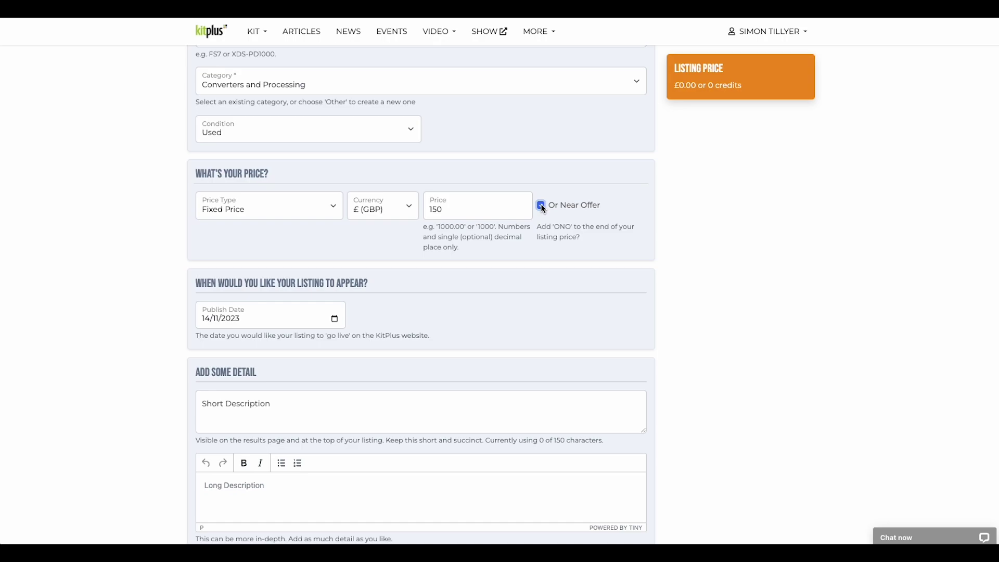
{"action": "scroll", "coordinate": [438, 295], "scroll_direction": "down", "scroll_amount": 2}
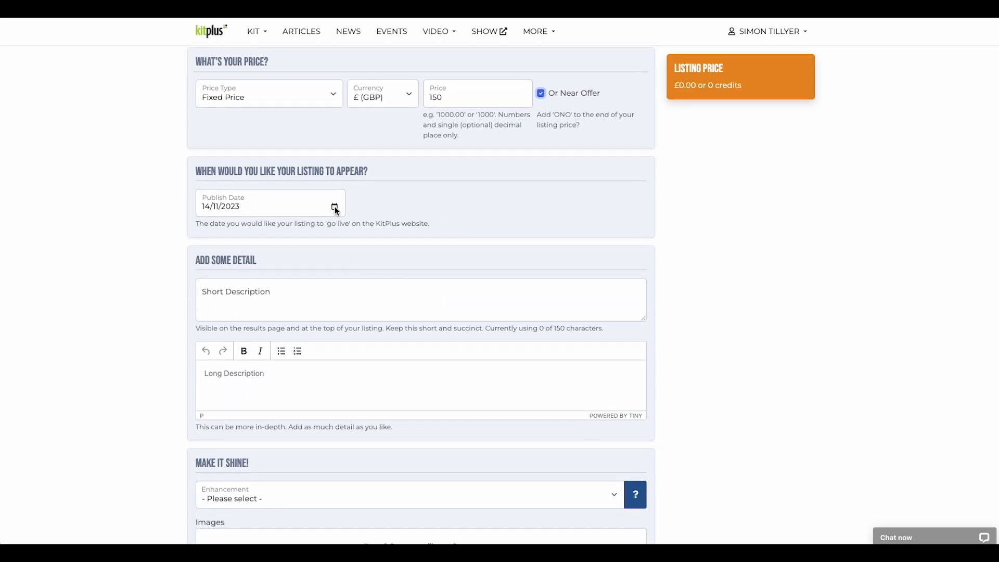
{"action": "left_click", "coordinate": [335, 207]}
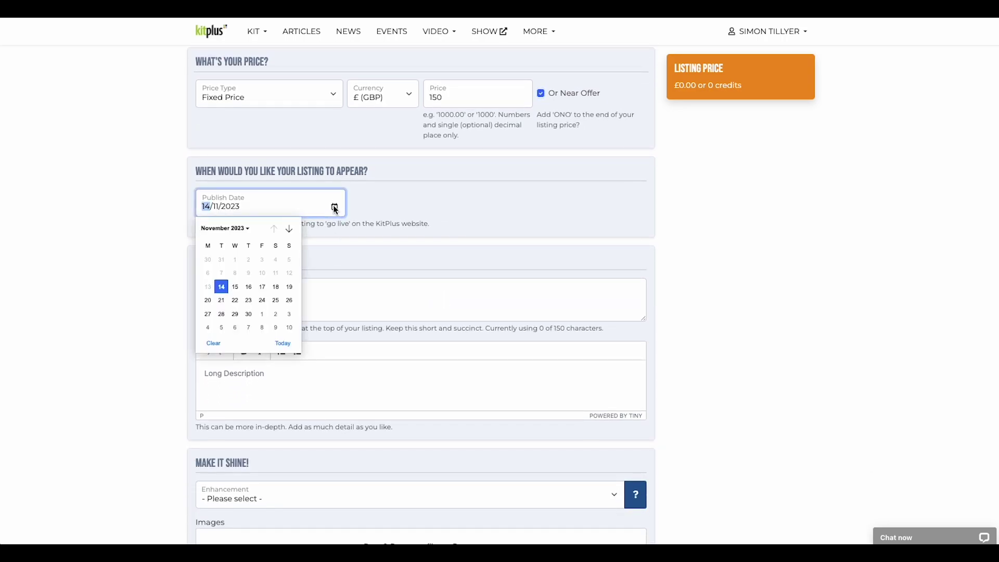
{"action": "left_click", "coordinate": [416, 213]}
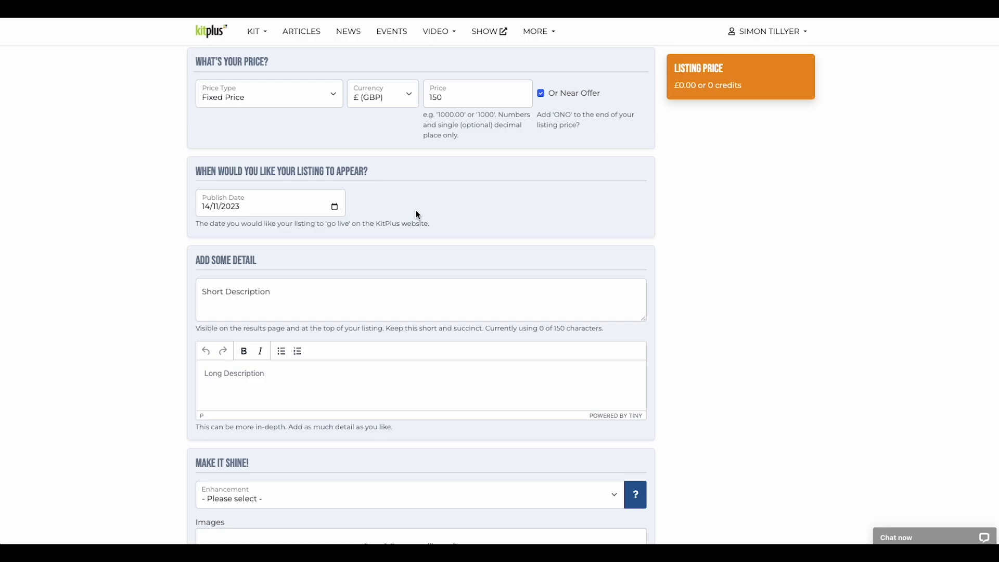
Step: Enter short description 'this is a test advert' and a long description about VAT/tax inclusion
{"action": "left_click", "coordinate": [225, 294]}
{"action": "type", "text": "this is a "}
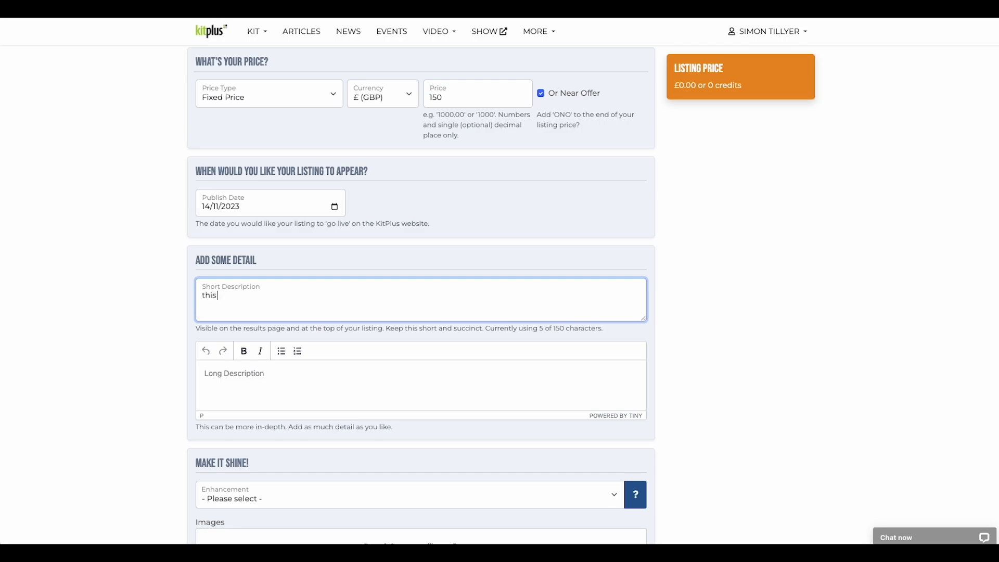
{"action": "type", "text": "test advert"}
{"action": "left_click", "coordinate": [229, 375]}
{"action": "type", "text": "in this box"}
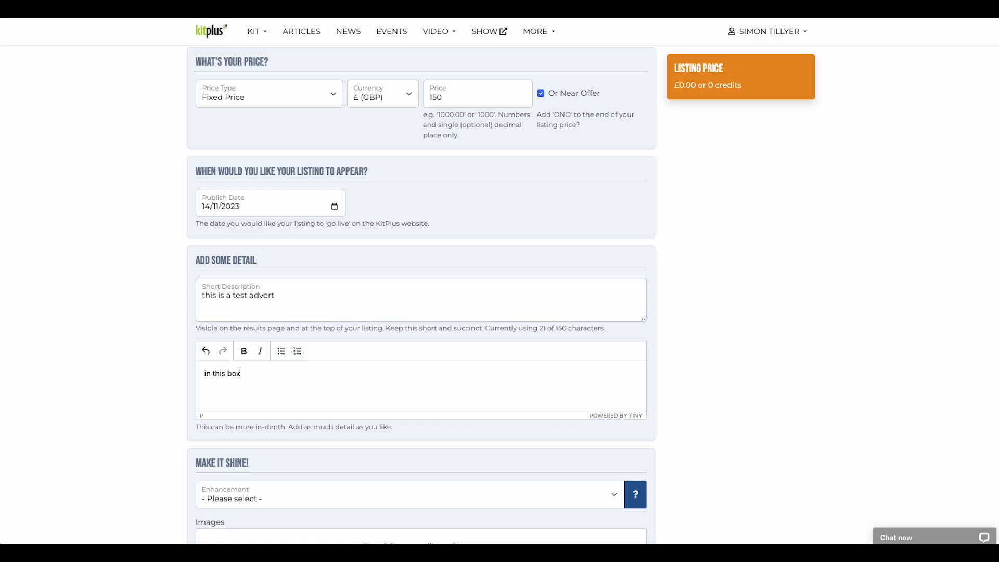
{"action": "type", "text": " you can add lots more information,"}
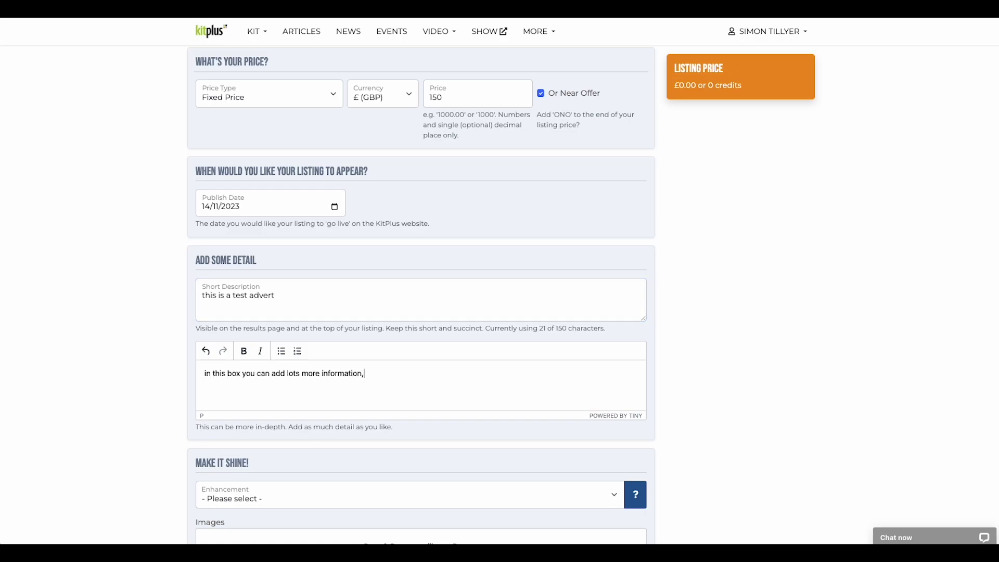
{"action": "type", "text": " you can also state if VAT or TAX is in"}
{"action": "type", "text": "cluded i"}
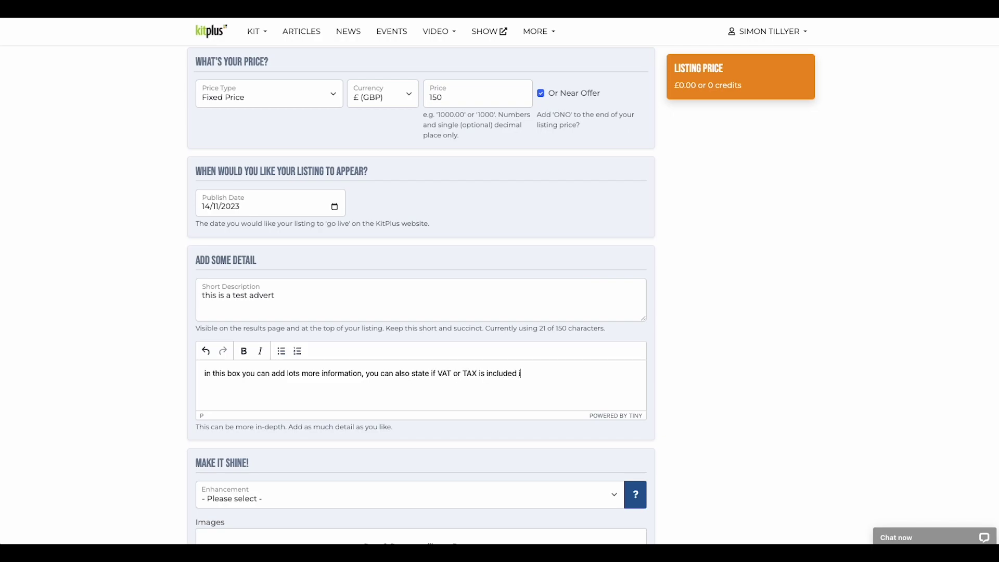
{"action": "type", "text": "n the orice"}
{"action": "key", "text": "BackSpace"}
{"action": "key", "text": "BackSpace"}
{"action": "key", "text": "BackSpace"}
{"action": "type", "text": "price you are asking."}
{"action": "scroll", "coordinate": [309, 412], "scroll_direction": "down", "scroll_amount": 4}
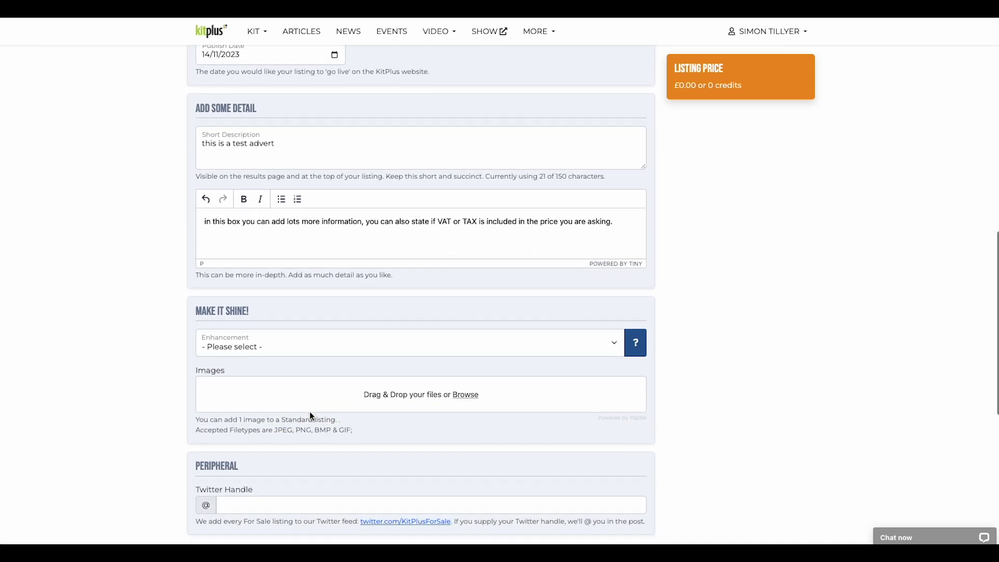
Step: Choose Silver as the listing enhancement, priced £50.00 or 20 credits
{"action": "left_click", "coordinate": [613, 340]}
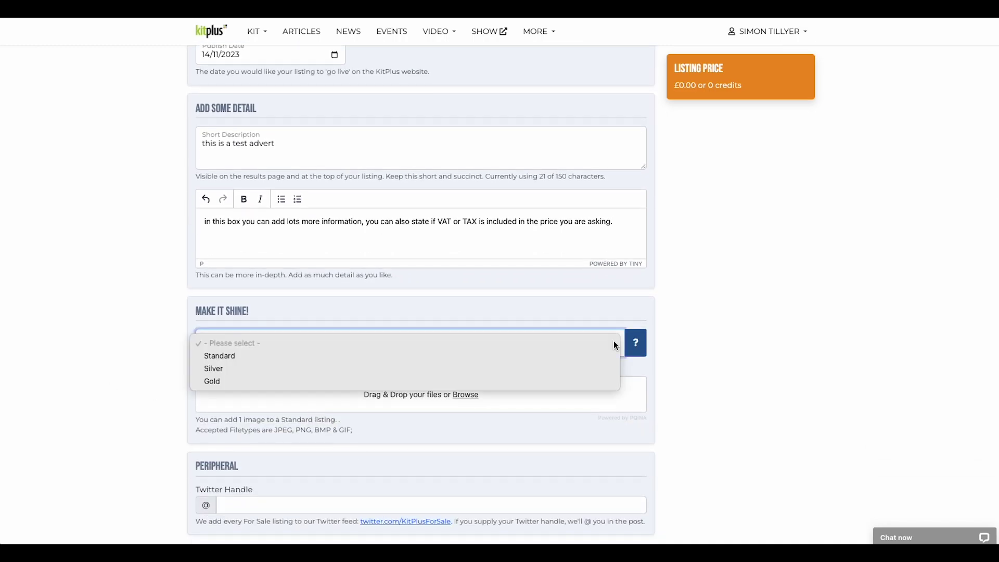
{"action": "left_click", "coordinate": [210, 369]}
{"action": "scroll", "coordinate": [121, 389], "scroll_direction": "down", "scroll_amount": 4}
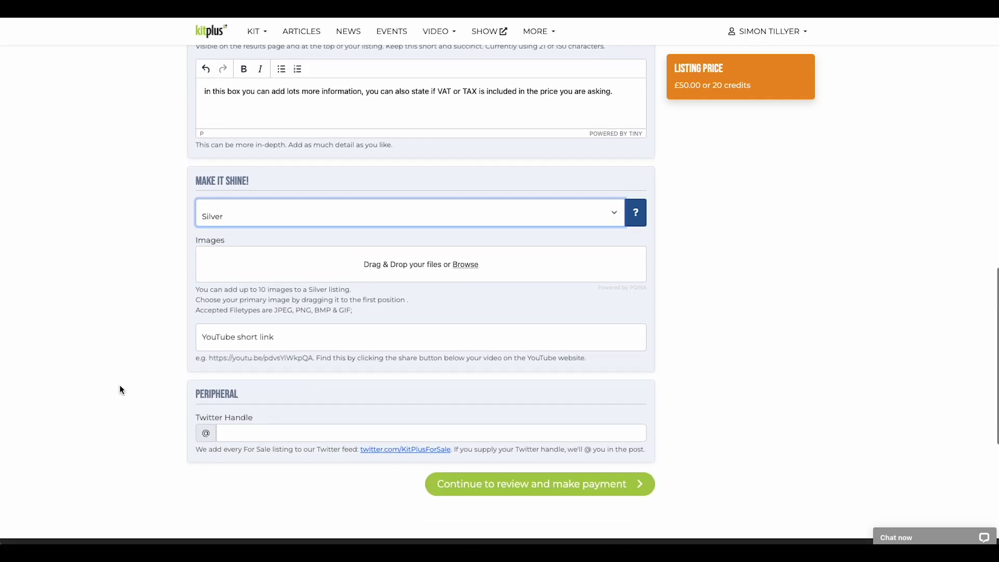
{"action": "scroll", "coordinate": [120, 389], "scroll_direction": "down", "scroll_amount": 3}
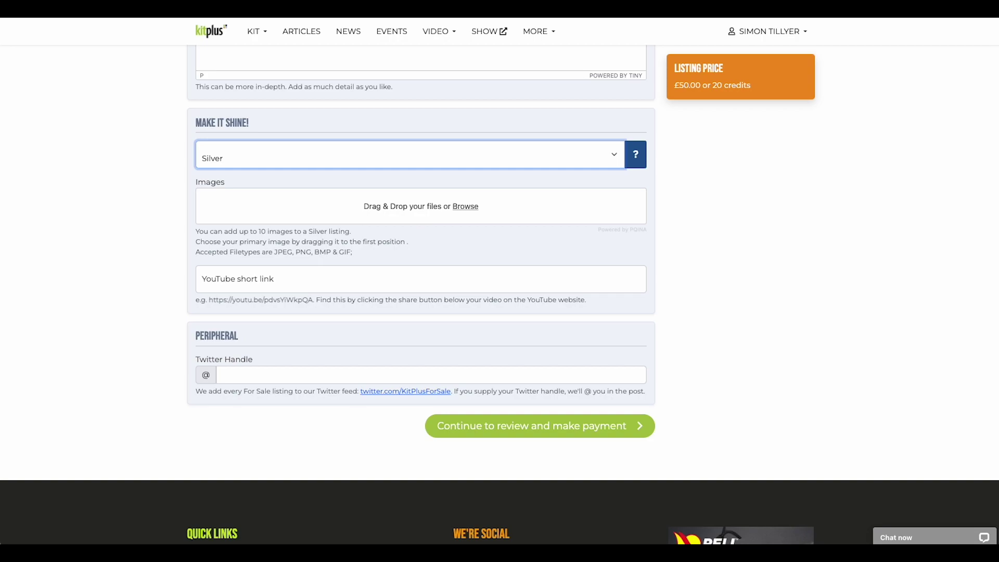
Step: Upload the white KitPlus logo as the listing image and continue to Listing Payment
{"action": "left_click_drag", "start_coordinate": [323, 375], "coordinate": [321, 364]}
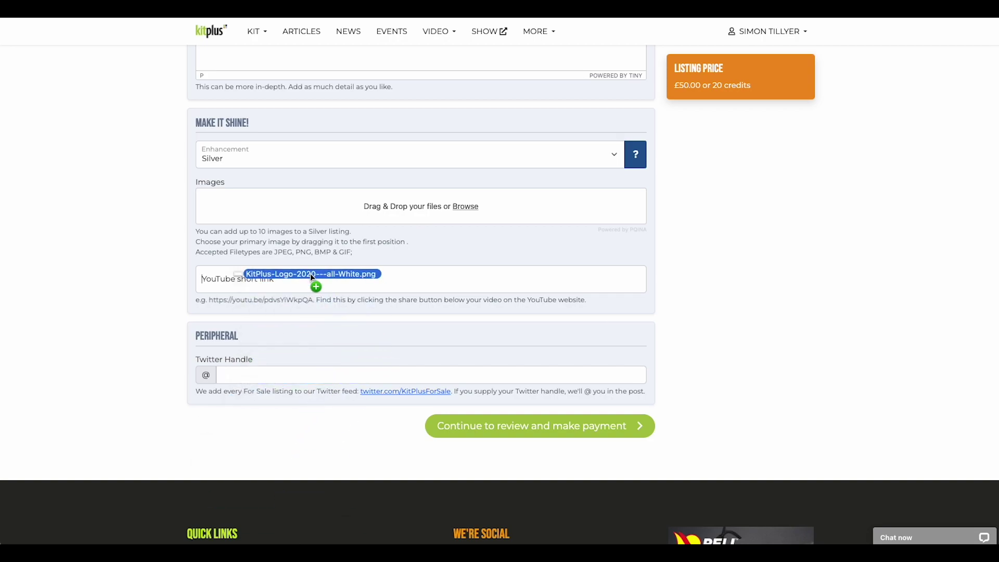
{"action": "left_click_drag", "start_coordinate": [321, 364], "coordinate": [345, 208]}
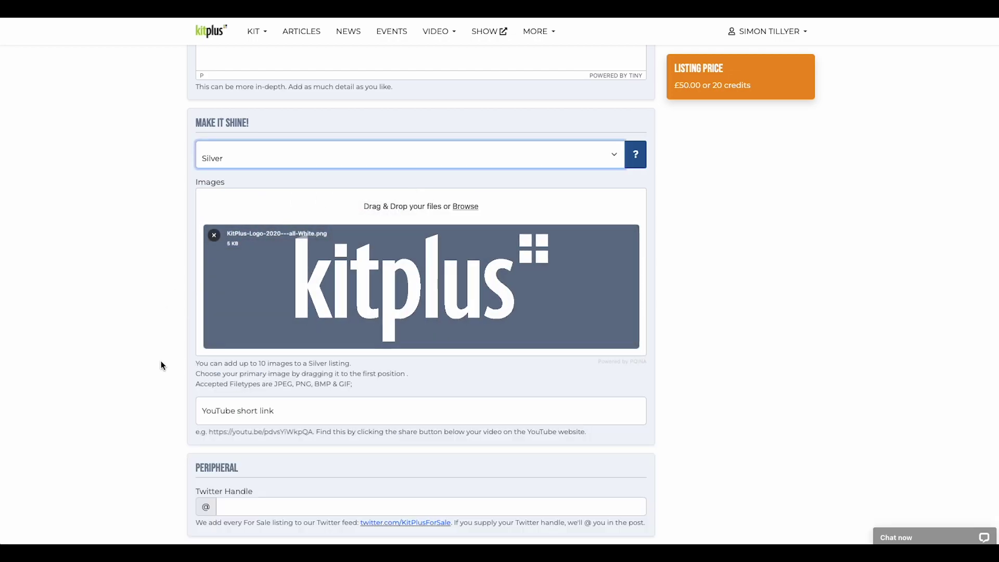
{"action": "scroll", "coordinate": [157, 403], "scroll_direction": "down", "scroll_amount": 3}
{"action": "scroll", "coordinate": [157, 403], "scroll_direction": "down", "scroll_amount": 2}
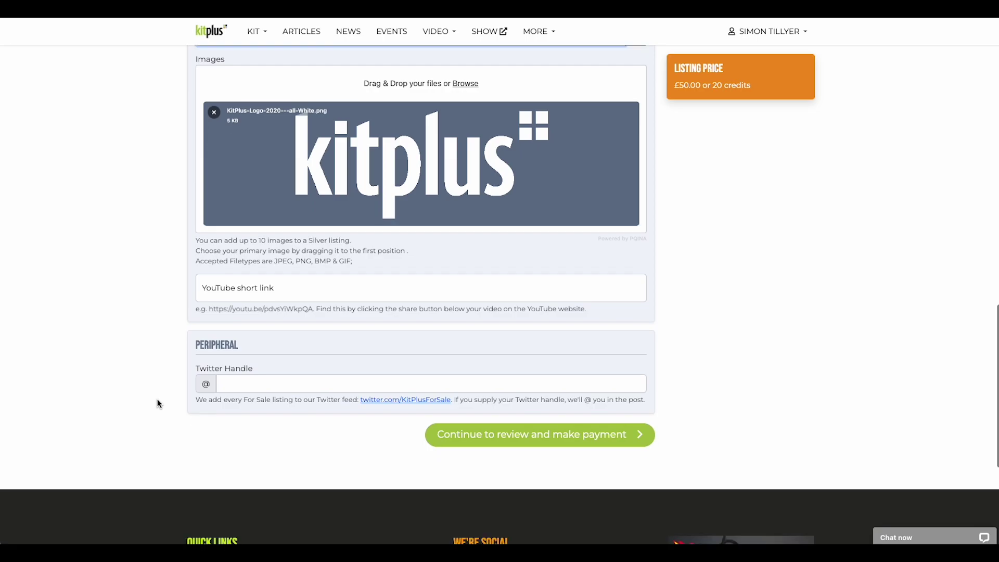
{"action": "scroll", "coordinate": [157, 403], "scroll_direction": "down", "scroll_amount": 1}
{"action": "left_click", "coordinate": [546, 375]}
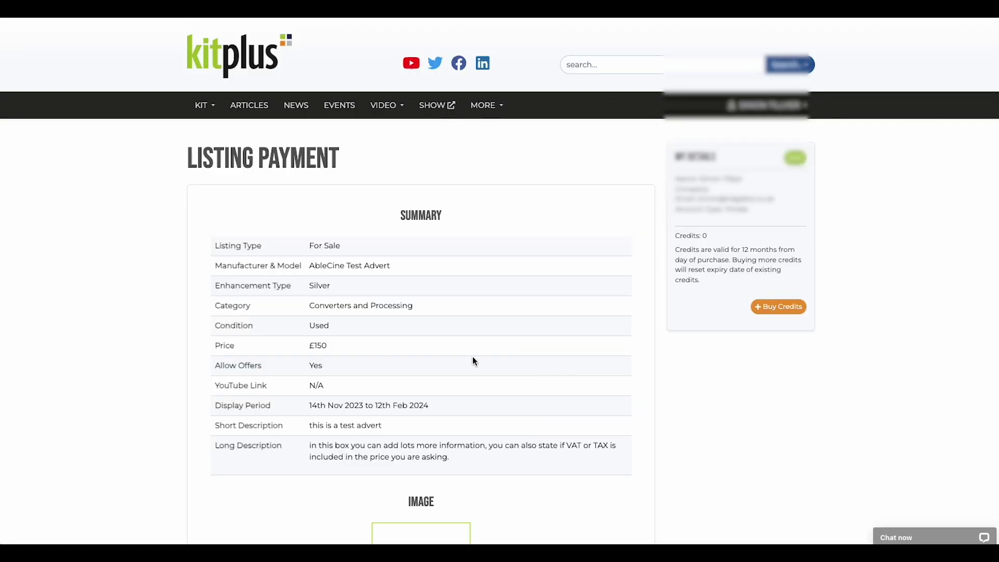
{"action": "scroll", "coordinate": [472, 356], "scroll_direction": "down", "scroll_amount": 2}
{"action": "scroll", "coordinate": [472, 357], "scroll_direction": "down", "scroll_amount": 1}
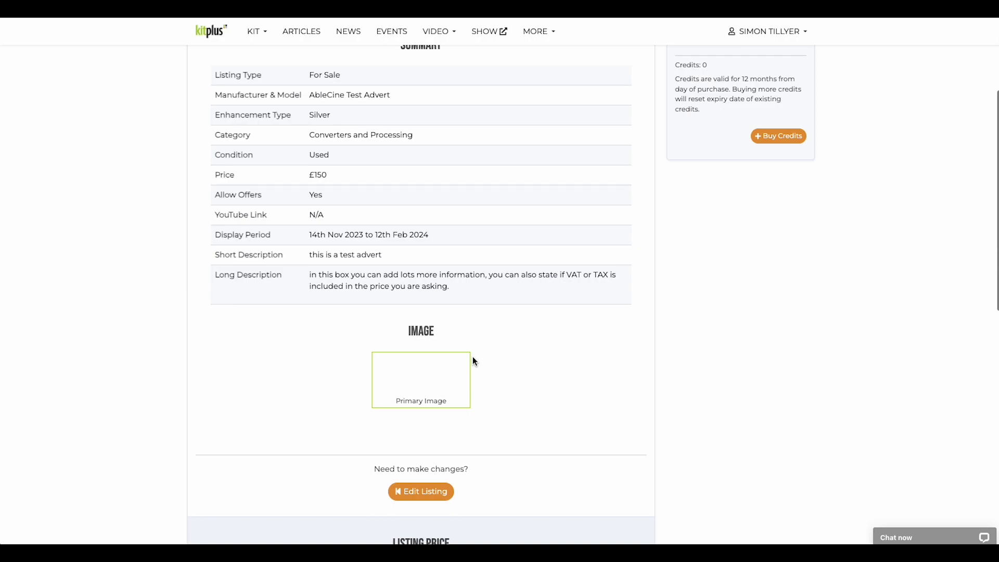
{"action": "scroll", "coordinate": [472, 356], "scroll_direction": "down", "scroll_amount": 3}
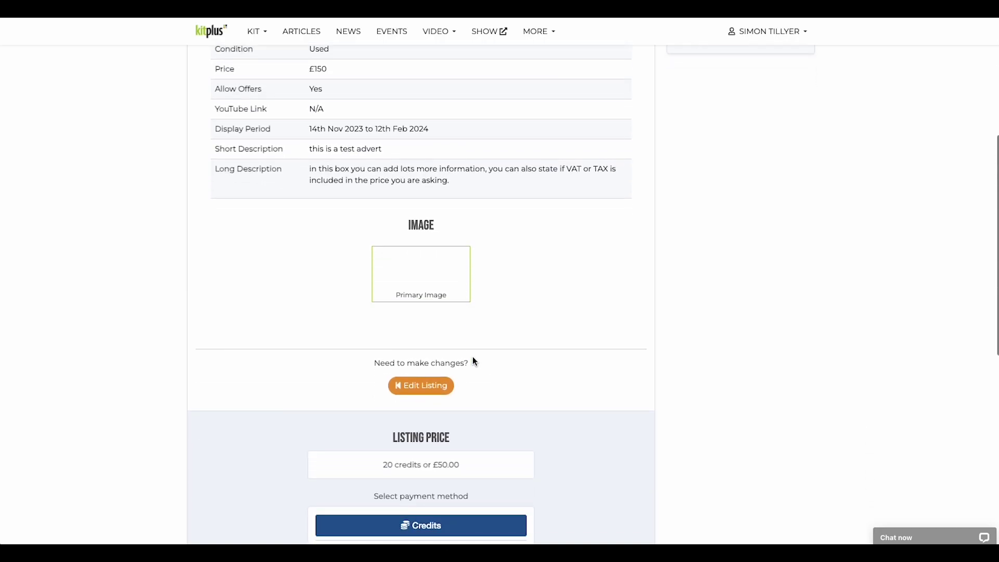
{"action": "scroll", "coordinate": [472, 356], "scroll_direction": "down", "scroll_amount": 2}
{"action": "scroll", "coordinate": [472, 362], "scroll_direction": "down", "scroll_amount": 1}
{"action": "scroll", "coordinate": [472, 361], "scroll_direction": "down", "scroll_amount": 1}
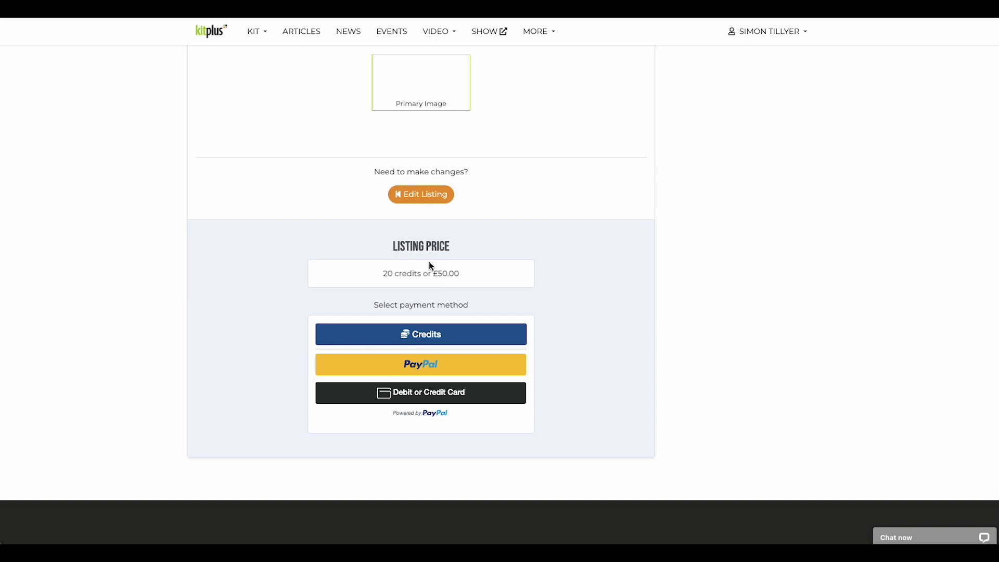
Step: Pay for the Silver listing with account credits, reaching Payment Success
{"action": "left_click", "coordinate": [413, 338]}
{"action": "left_click", "coordinate": [427, 336]}
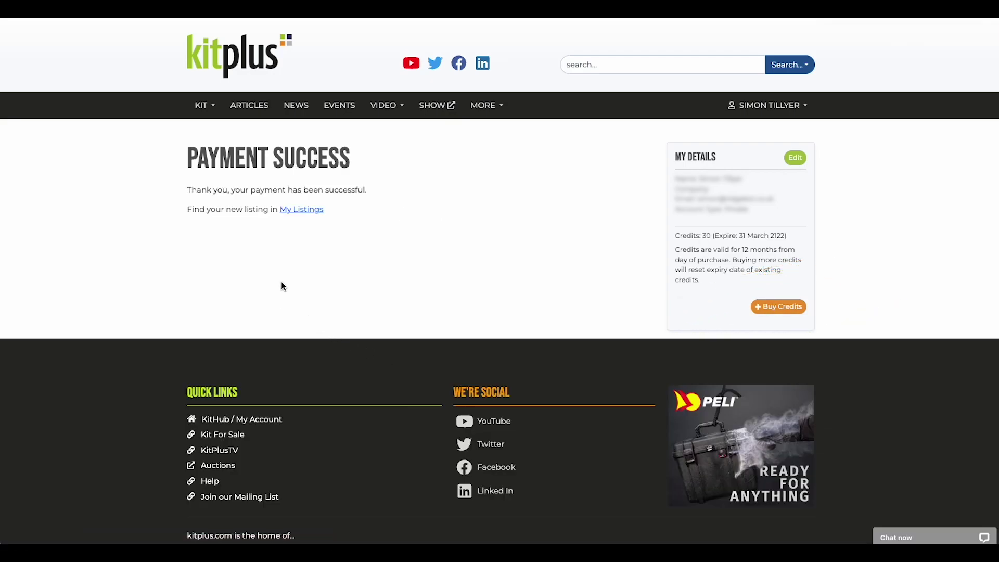
Step: Go to My Listings to confirm the £150 Silver AbleCine Test Advert is active
{"action": "left_click", "coordinate": [303, 209]}
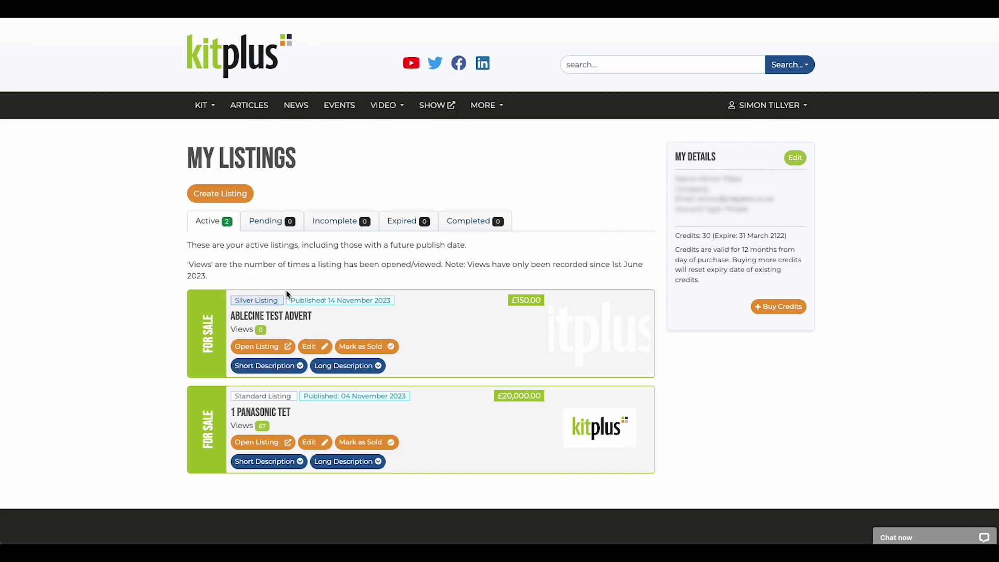